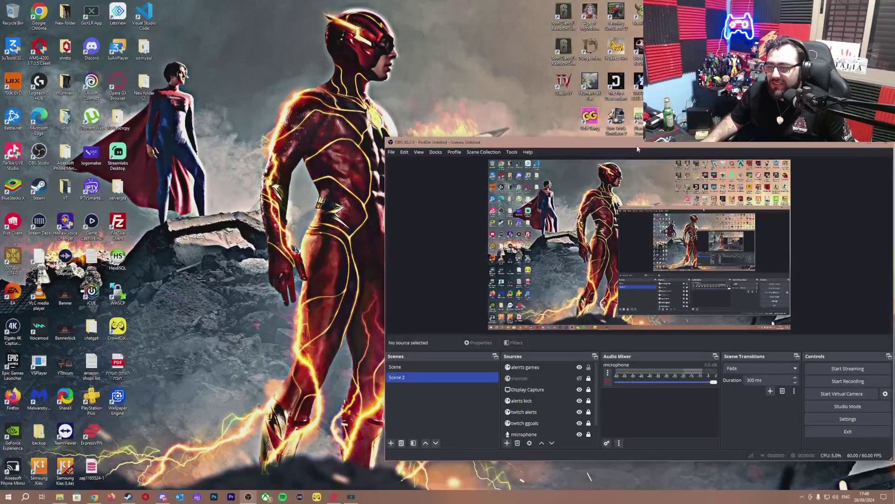
Step: Bring up the NDI Output settings dialog and drag it clear of the preview
click(512, 153)
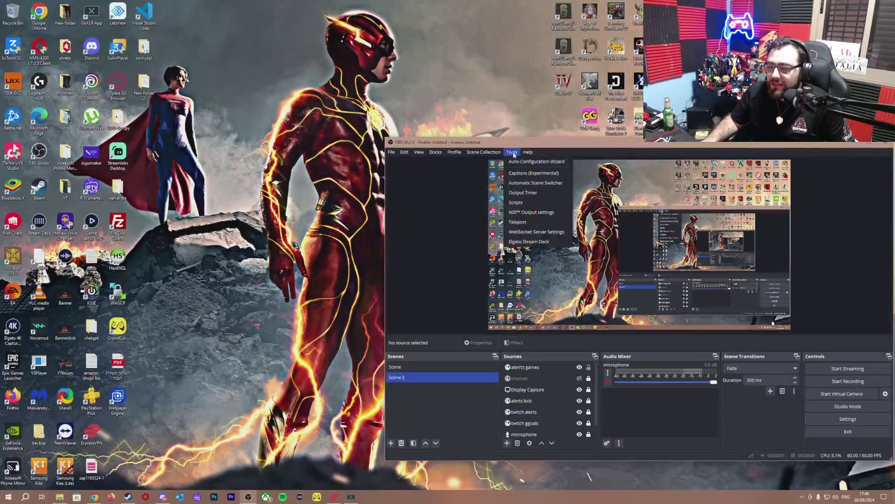
click(532, 212)
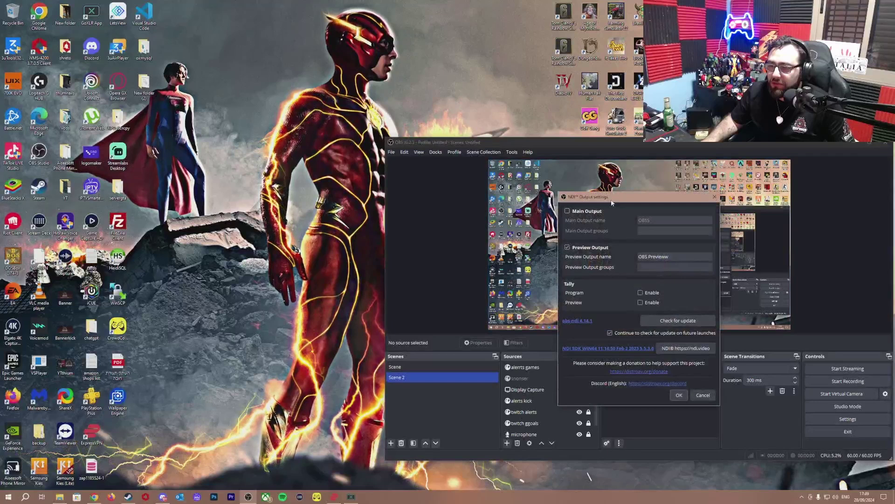
drag(608, 194, 249, 162)
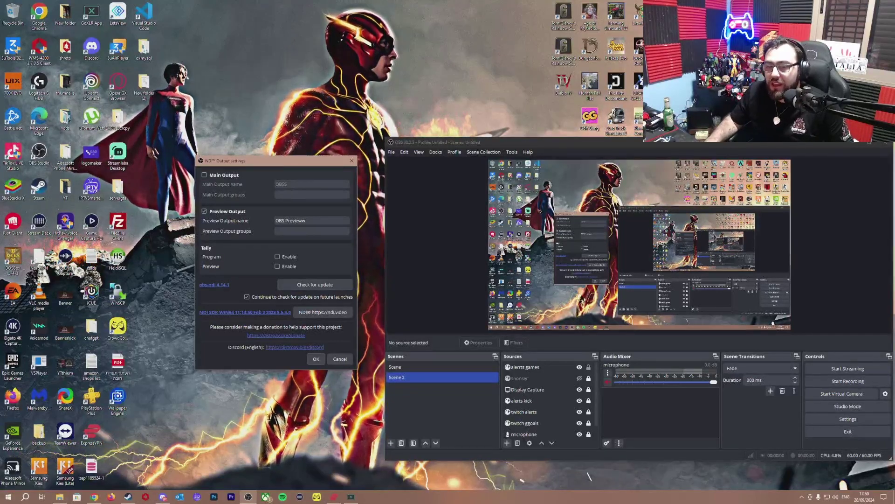
Step: Switch NDI from Preview Output to Main Output, confirm with OK, then refresh the desktop
click(204, 211)
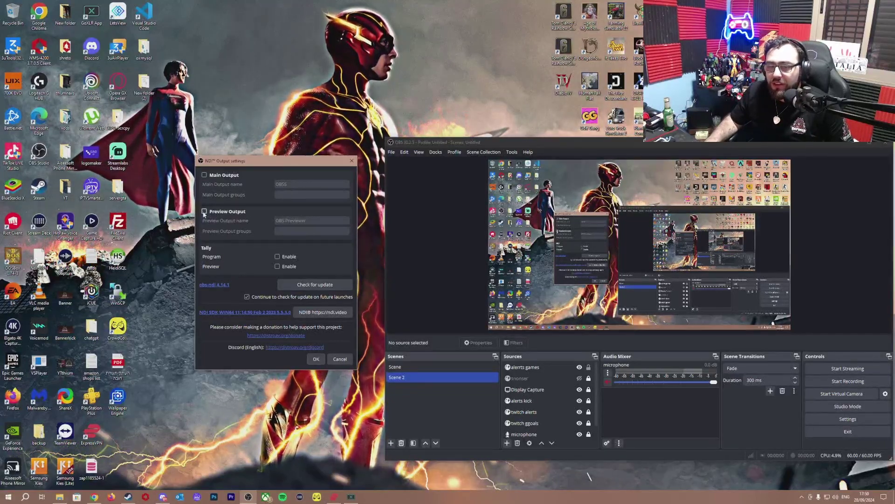
click(204, 175)
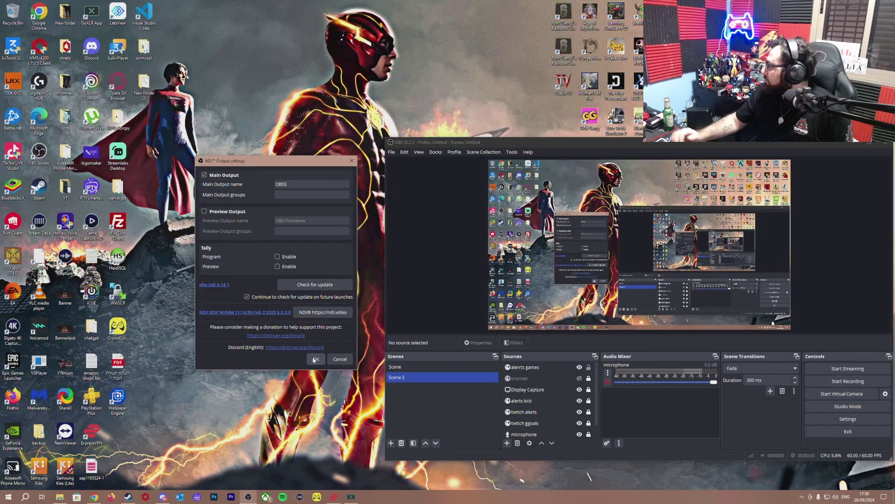
click(316, 359)
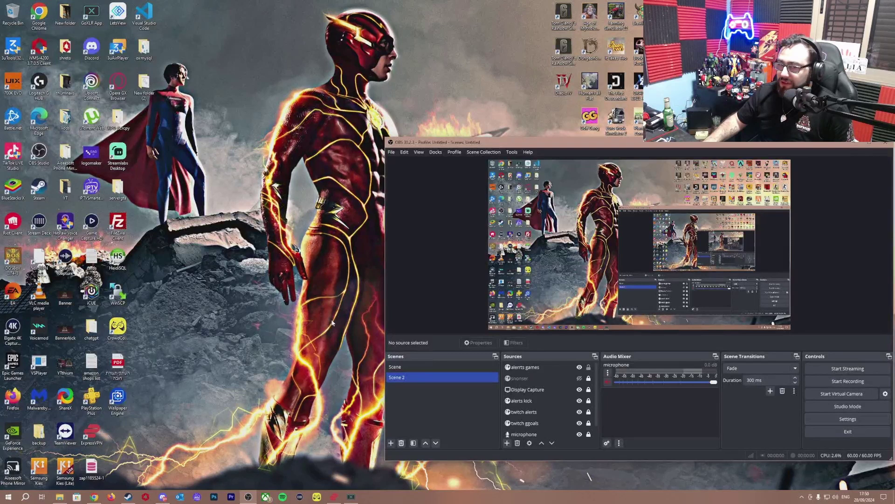
right_click(210, 126)
click(230, 191)
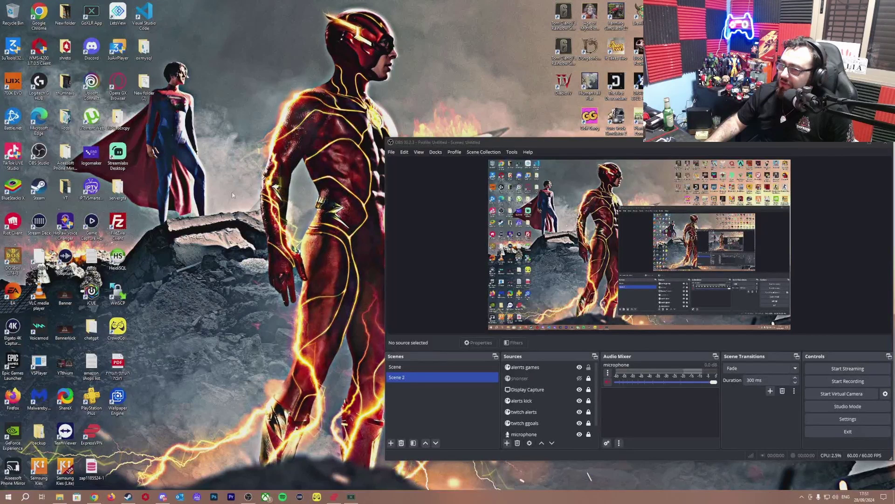
Step: Reopen NDI Output settings showing Preview on and Main off, and confirm with OK
click(512, 152)
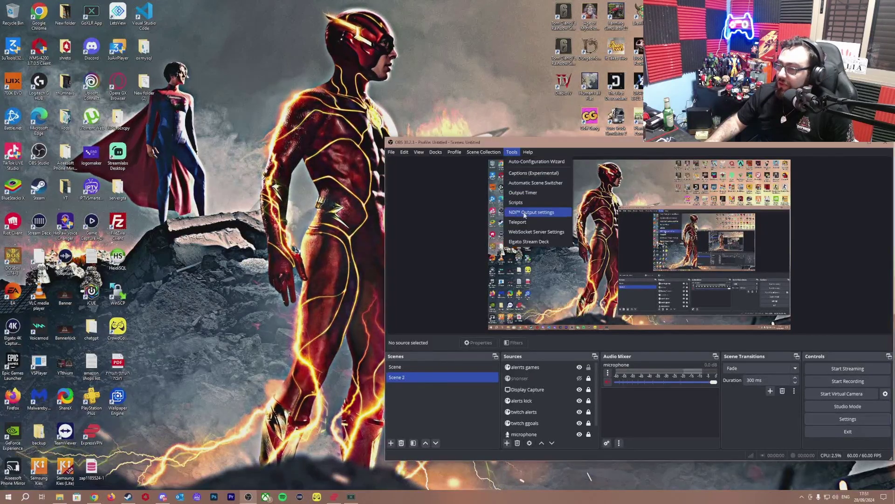
click(531, 207)
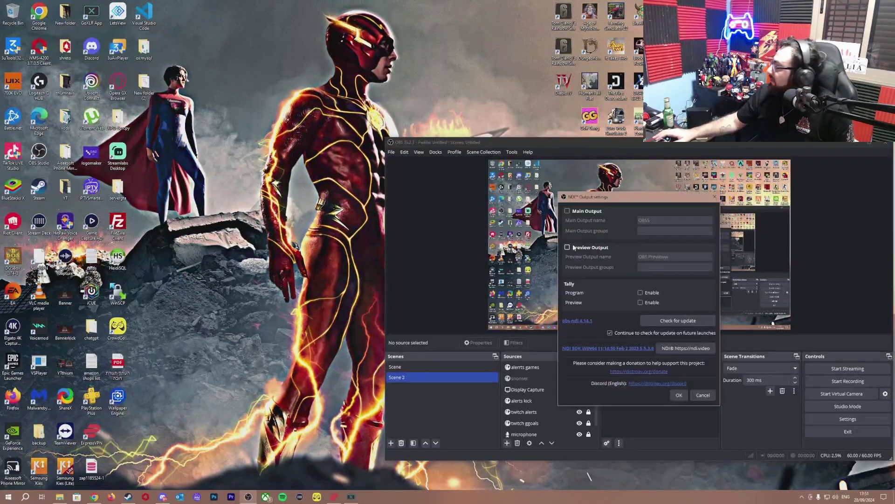
click(678, 397)
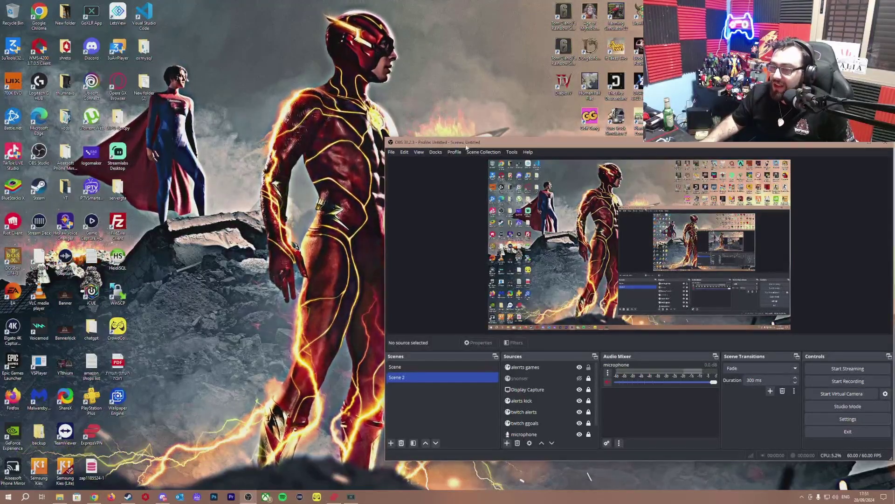
right_click(327, 154)
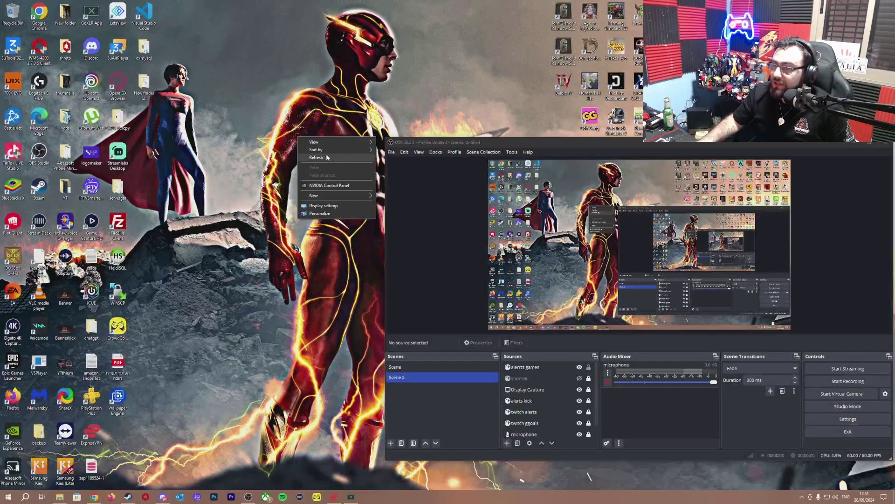
click(327, 154)
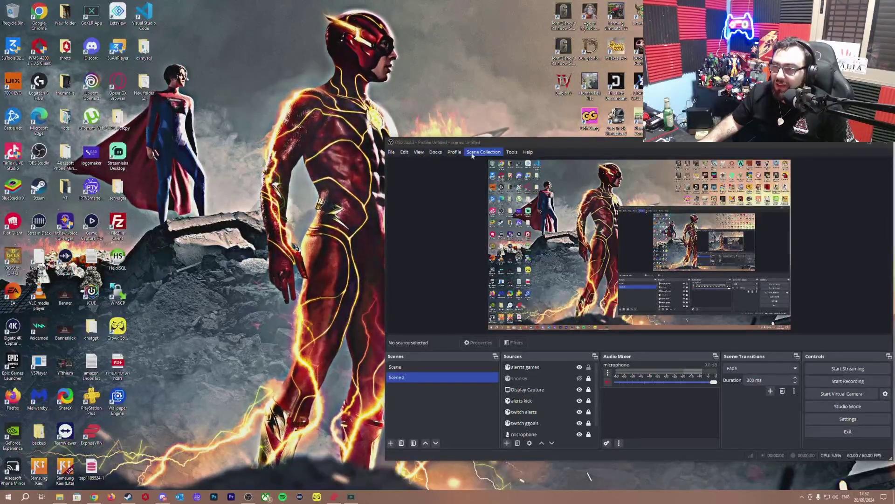
click(512, 152)
click(532, 212)
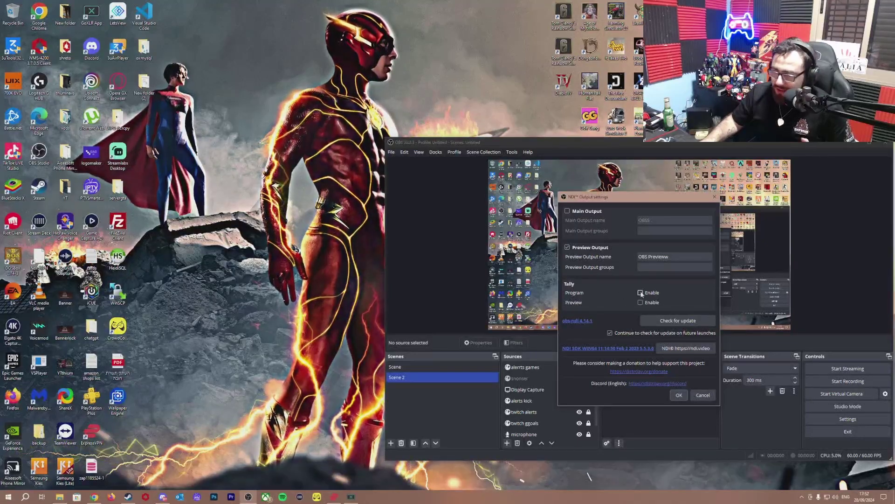
click(681, 395)
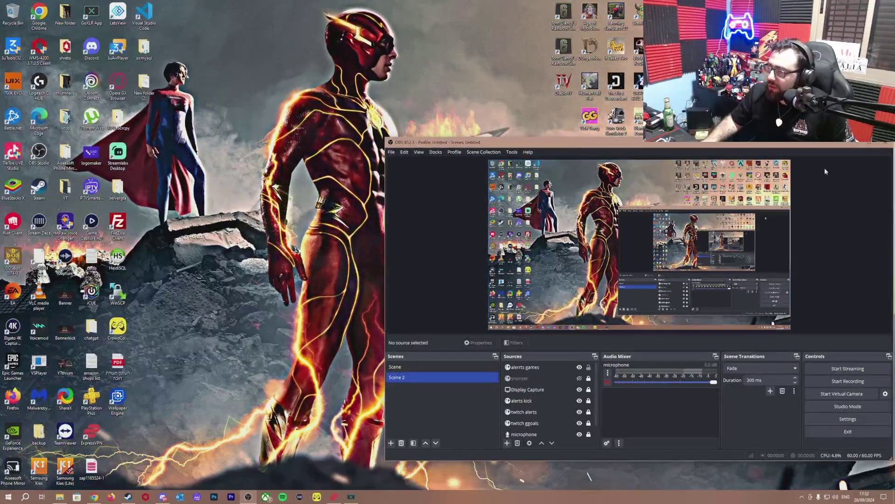
Step: Switch to the older OBS install and confirm its NDI settings with Main Output only
click(854, 148)
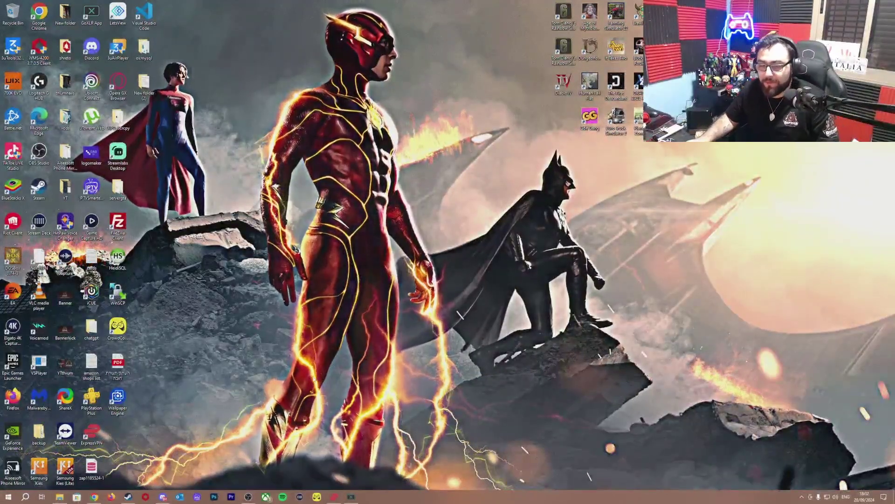
key(alt+Tab)
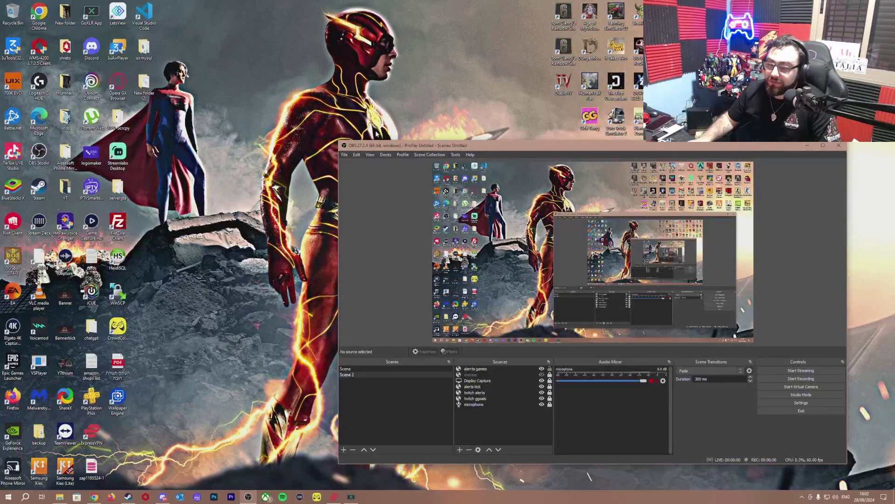
click(454, 154)
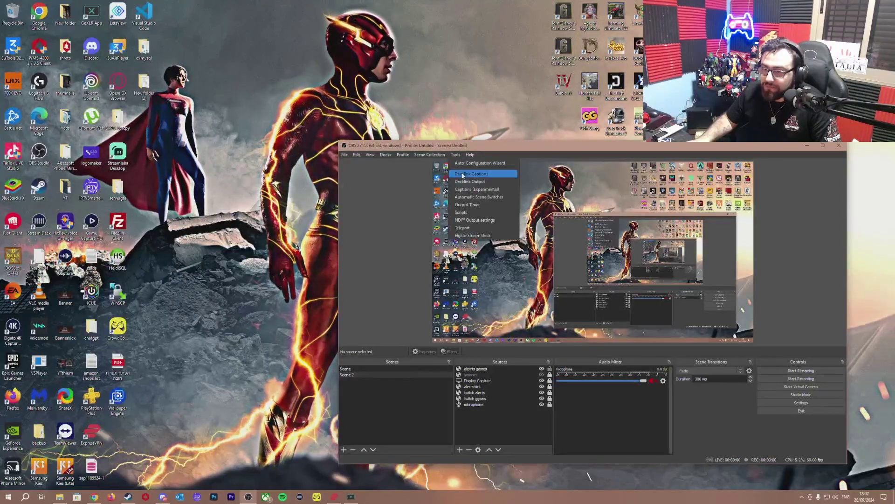
click(483, 212)
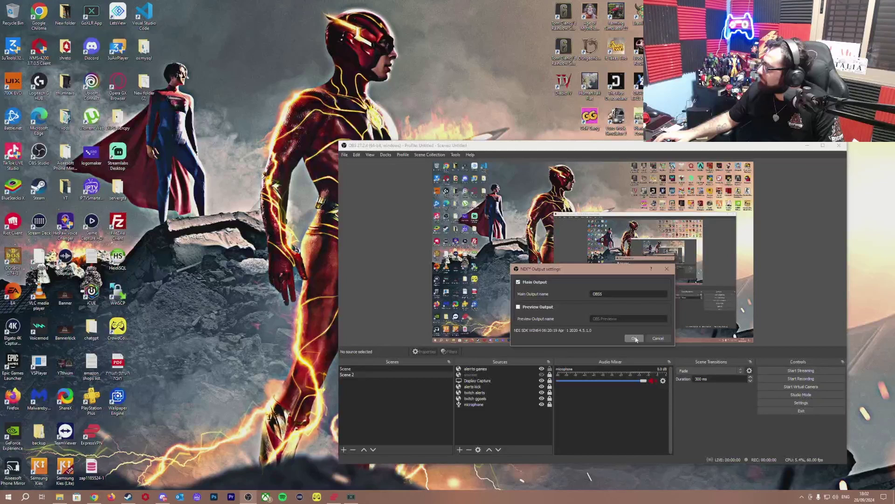
click(636, 338)
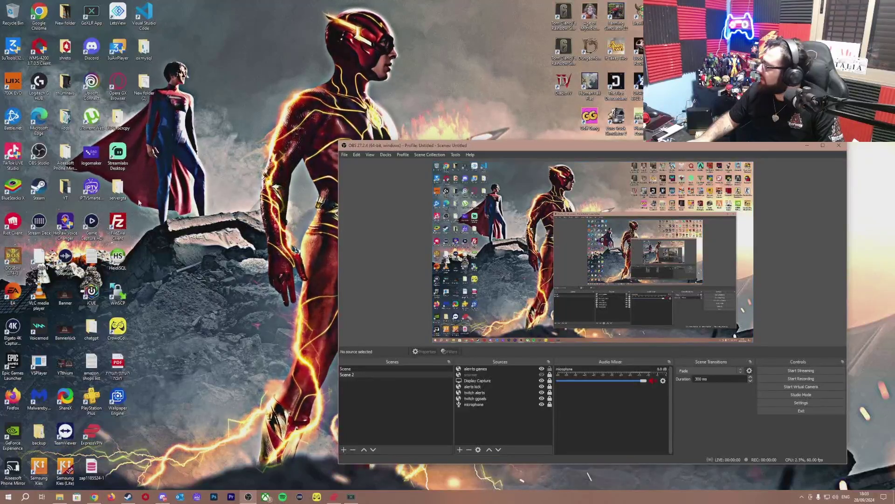
Step: Refresh the desktop twice from its context menu
right_click(213, 207)
click(231, 231)
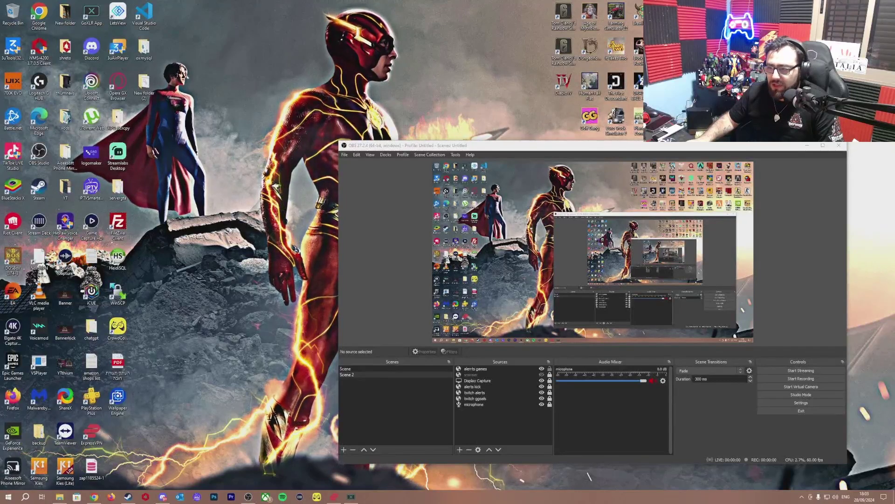
right_click(227, 222)
click(246, 262)
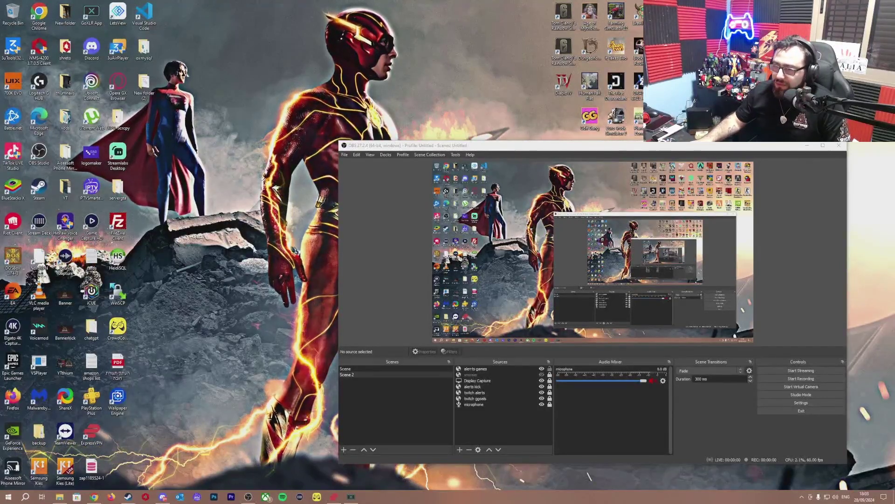
Step: Review the Stats window showing inactive stream and recording, then close it
click(456, 155)
mouse_move(370, 154)
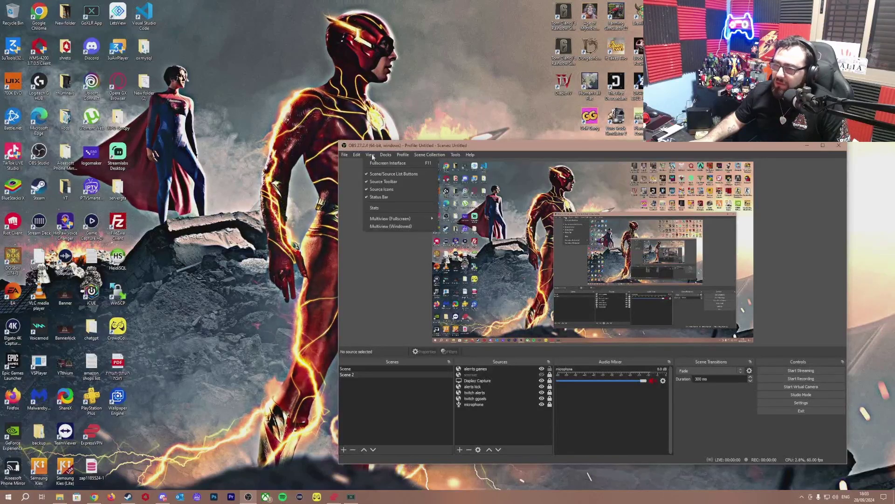
click(392, 203)
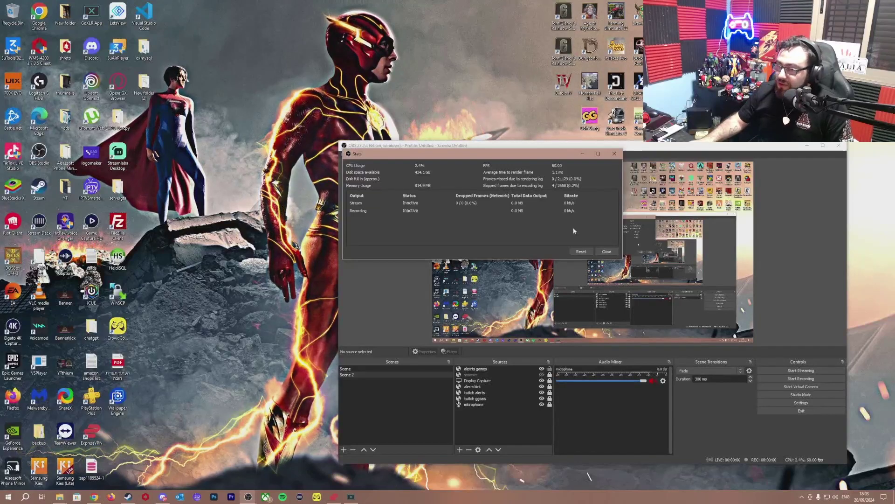
click(606, 251)
click(456, 155)
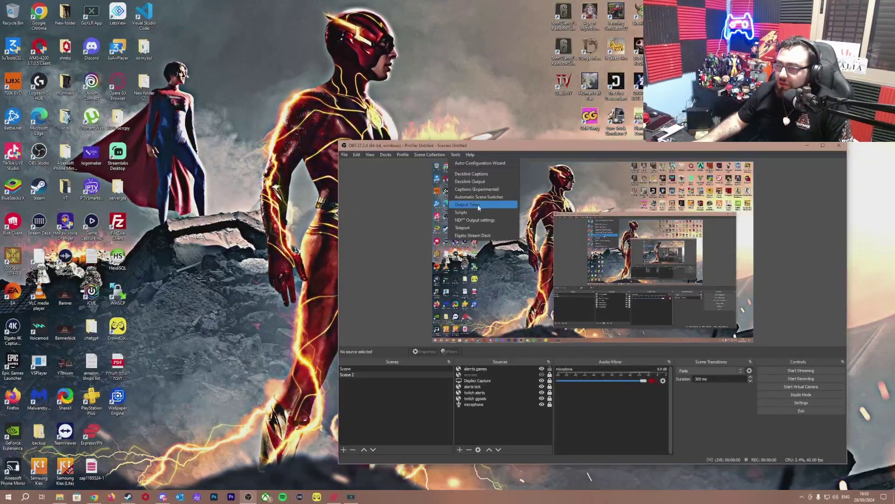
Step: Dismiss the Output Timer, then uncheck Main Output in the NDI Output settings
click(479, 208)
click(532, 231)
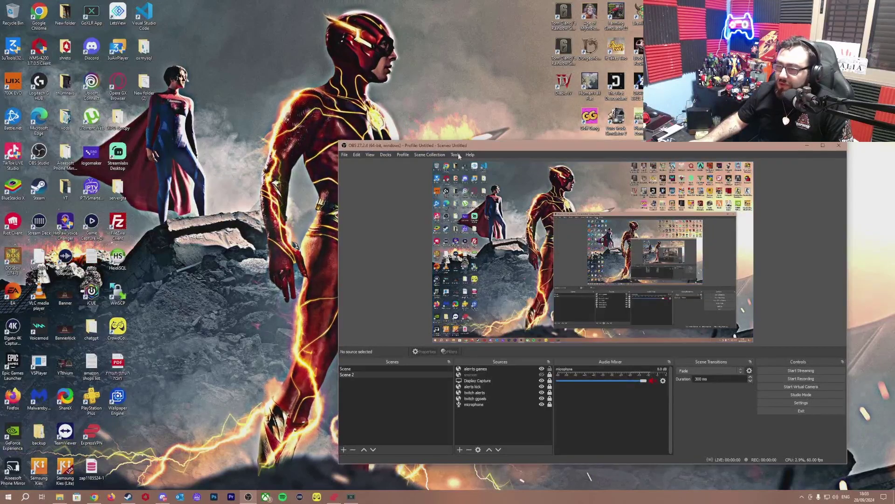
click(455, 155)
click(483, 206)
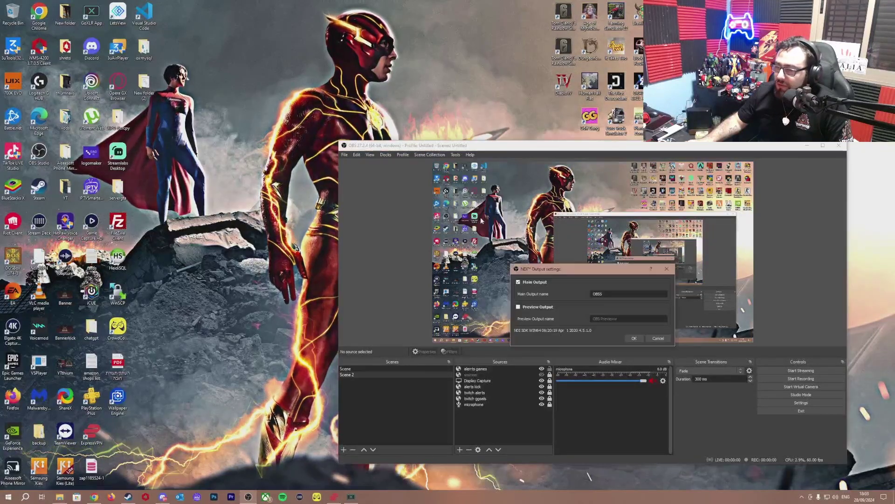
click(537, 282)
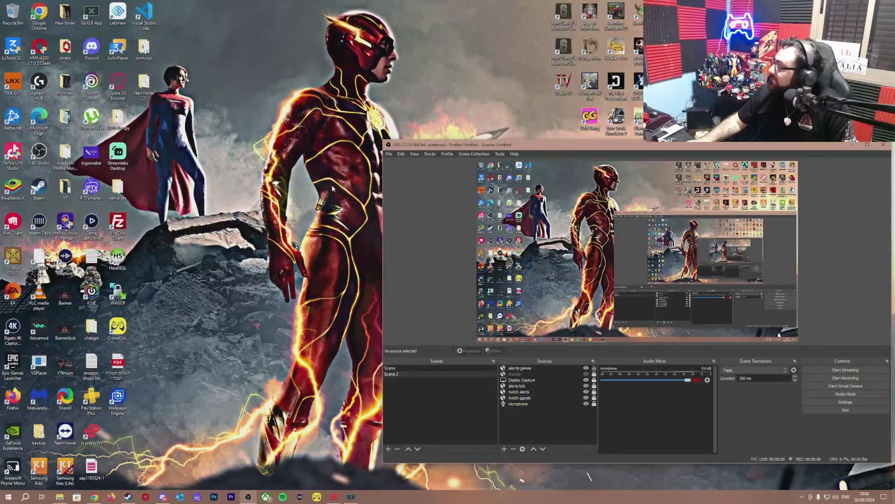
right_click(310, 183)
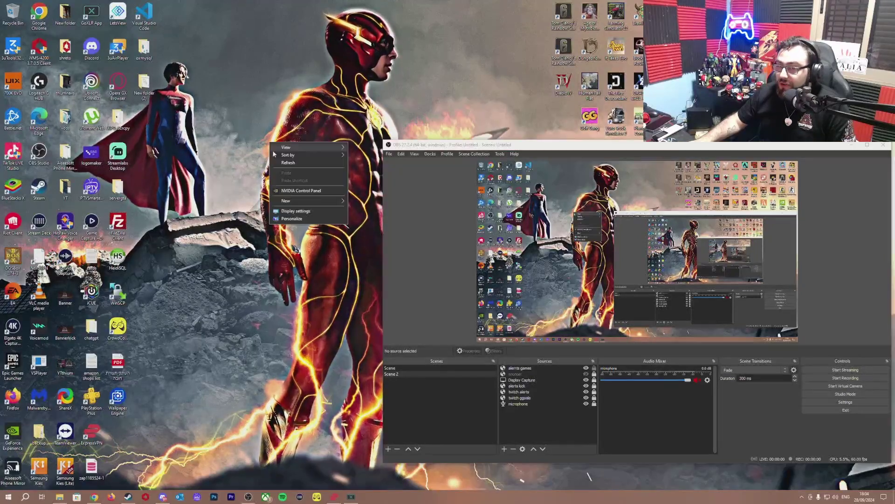
click(294, 169)
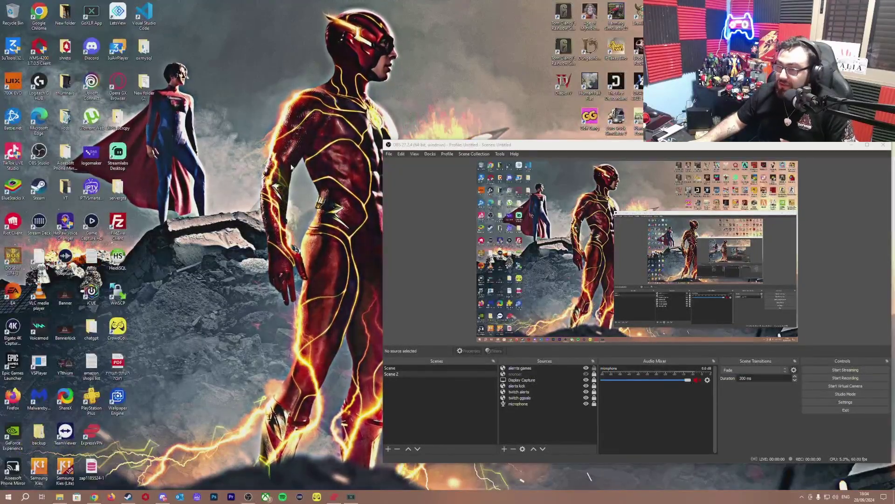
click(420, 154)
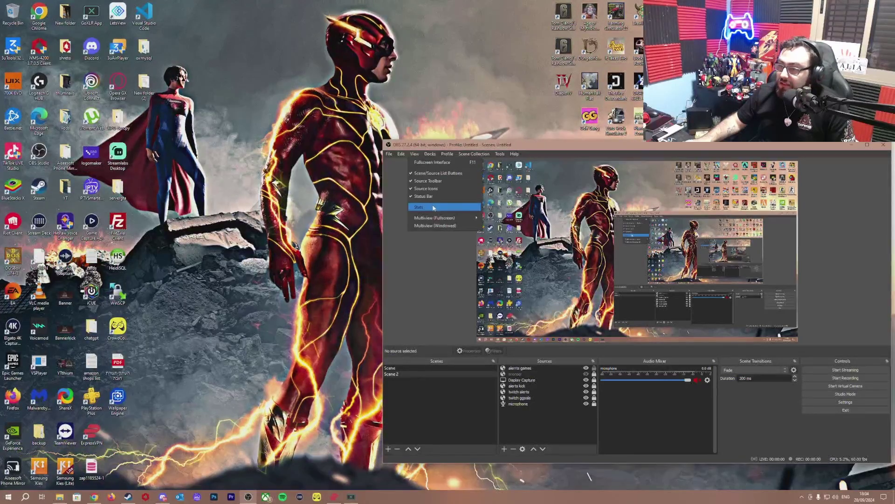
click(432, 205)
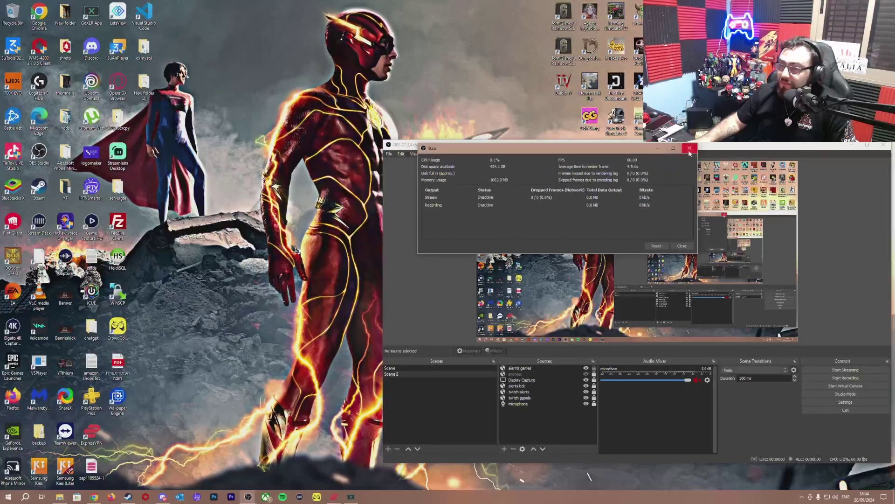
click(614, 153)
click(416, 154)
click(424, 205)
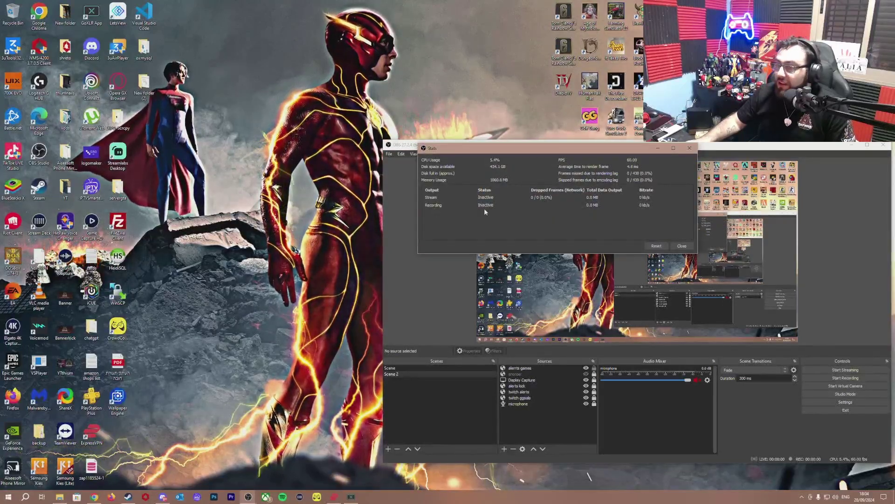
click(689, 149)
right_click(270, 180)
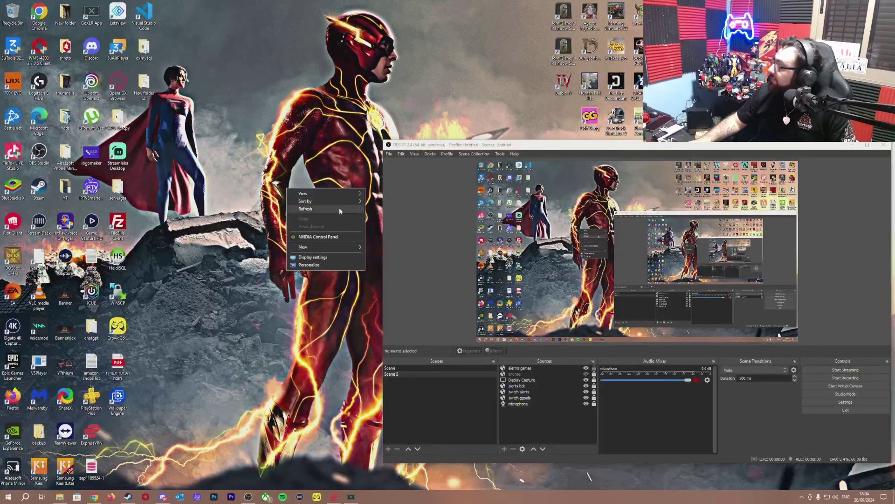
key(Escape)
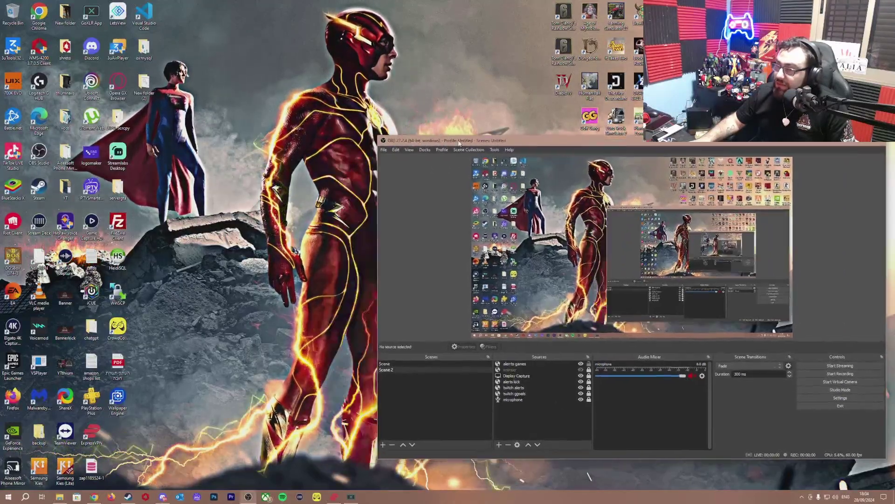
Step: Check for updates from the Help menu and install OBS 30.2.3 now
drag(459, 145, 426, 138)
click(482, 146)
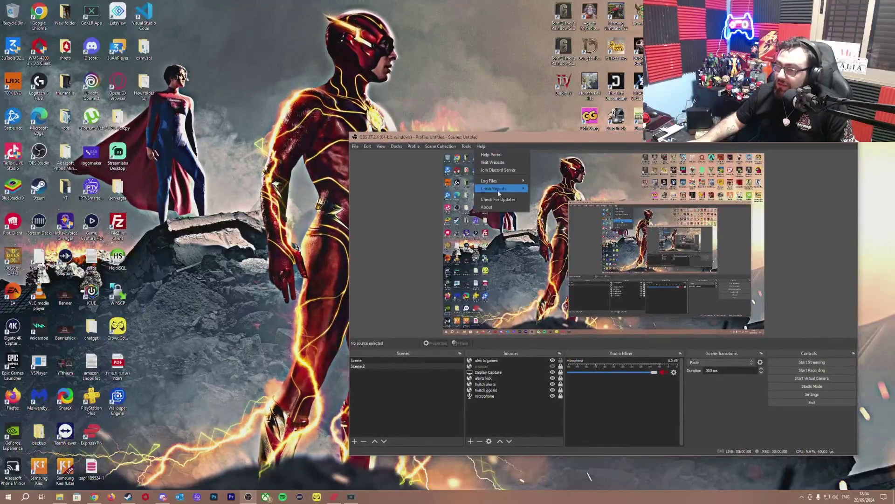
key(Escape)
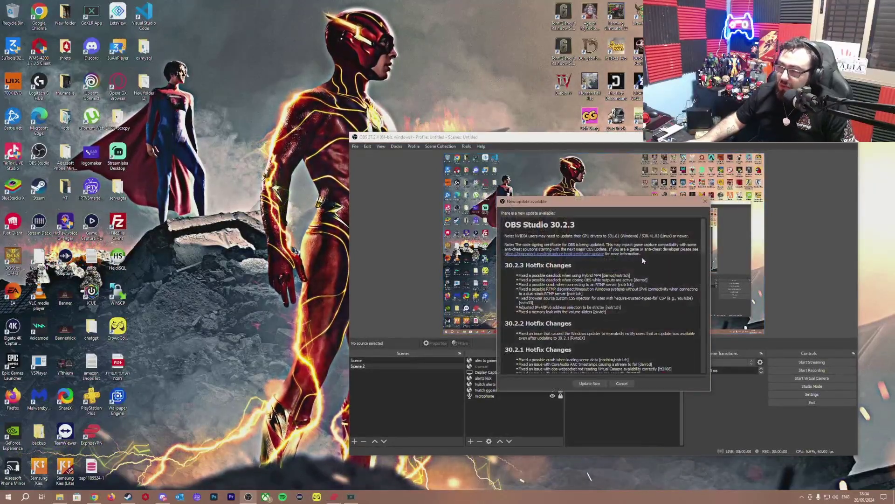
scroll(620, 329, down, 5)
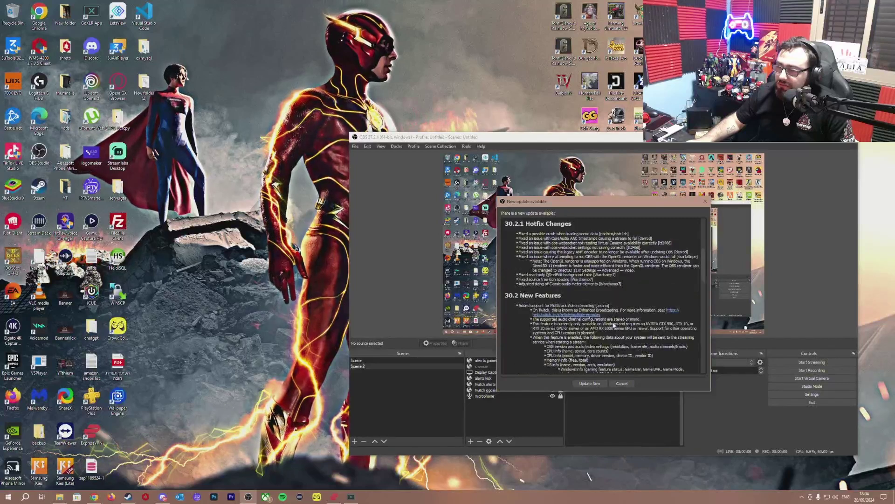
scroll(620, 328, up, 5)
click(590, 384)
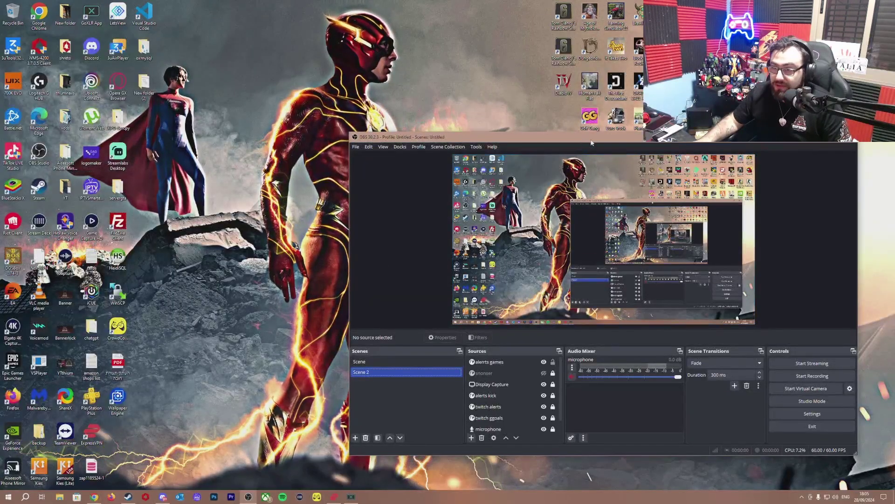
Step: In the updated OBS, confirm NDI settings with Preview Output on and Main Output off
click(476, 147)
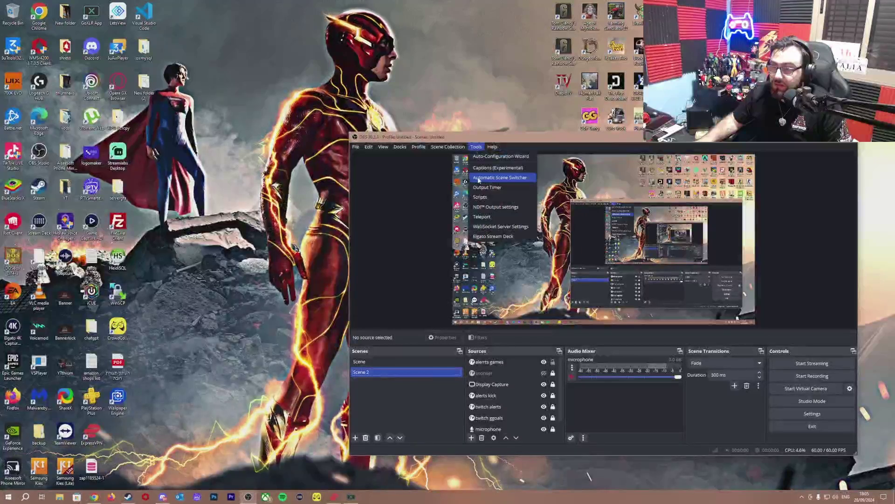
click(500, 208)
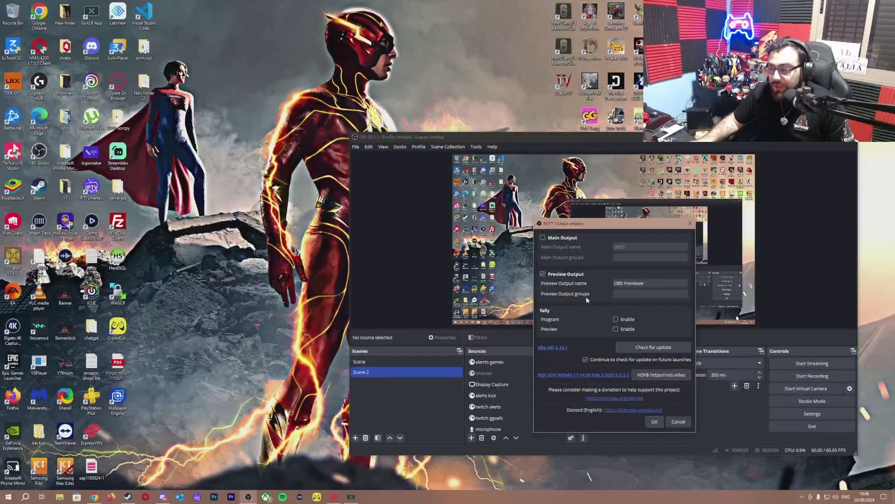
click(659, 422)
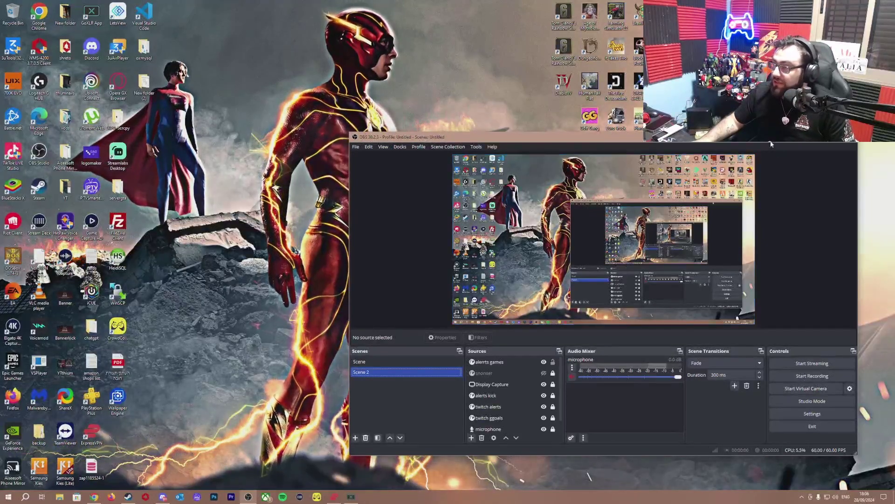
Step: Reposition and narrow the OBS window, then confirm the unchanged preview-only NDI settings
drag(771, 145, 806, 153)
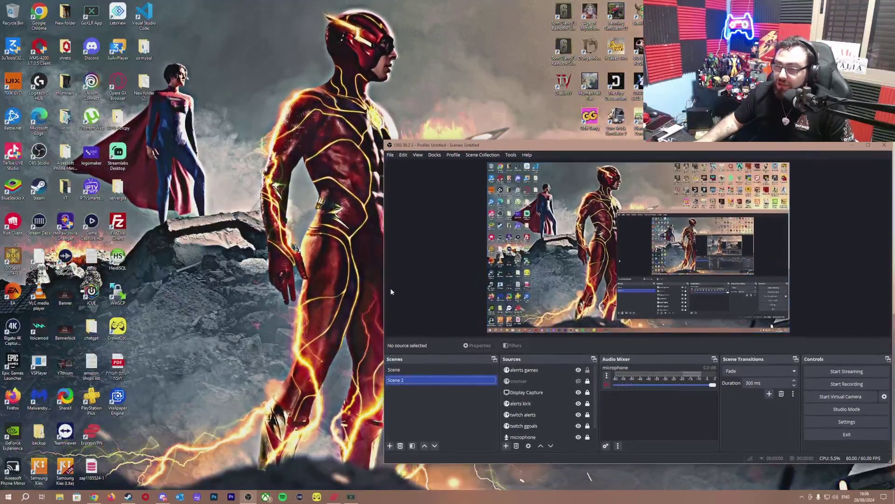
drag(386, 288, 458, 282)
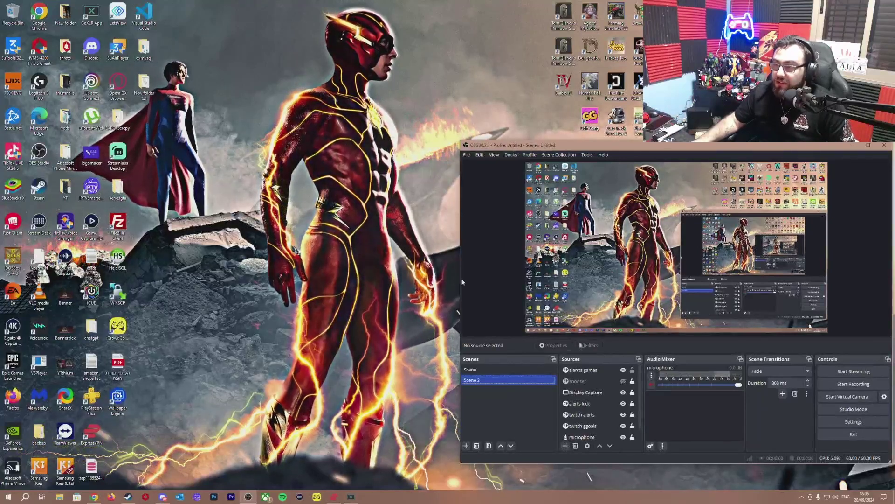
click(588, 155)
click(609, 208)
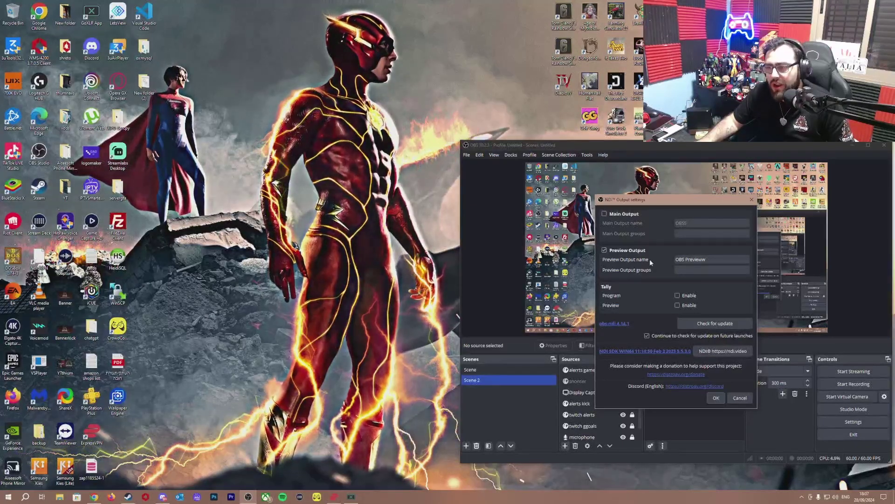
click(713, 400)
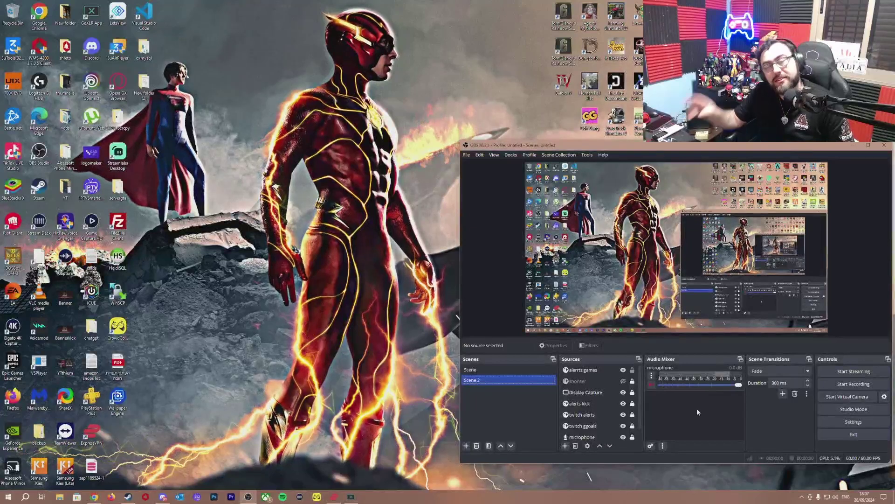